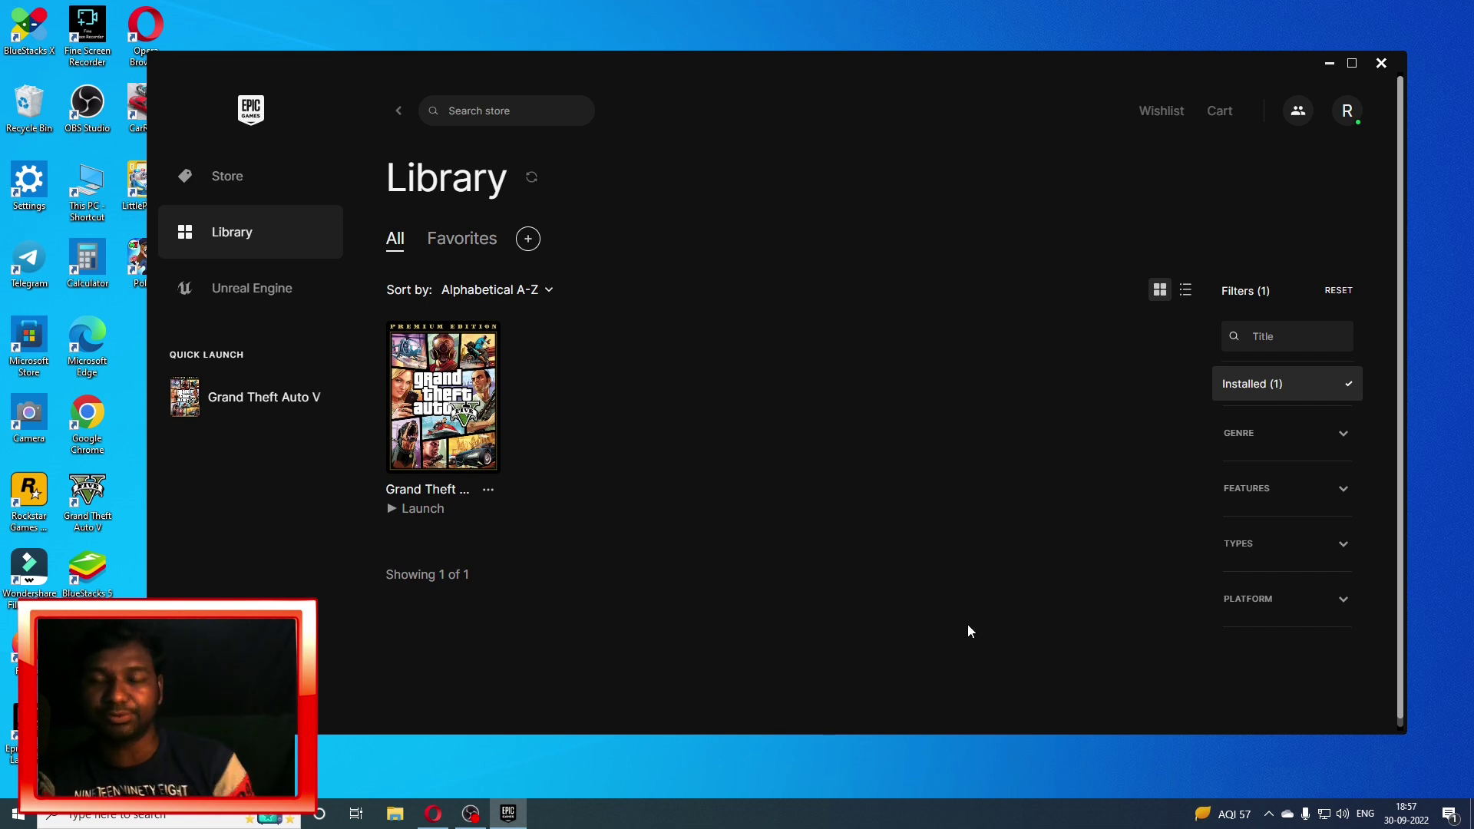
# - View the store's Discover page and return to the game library
pyautogui.click(222, 186)
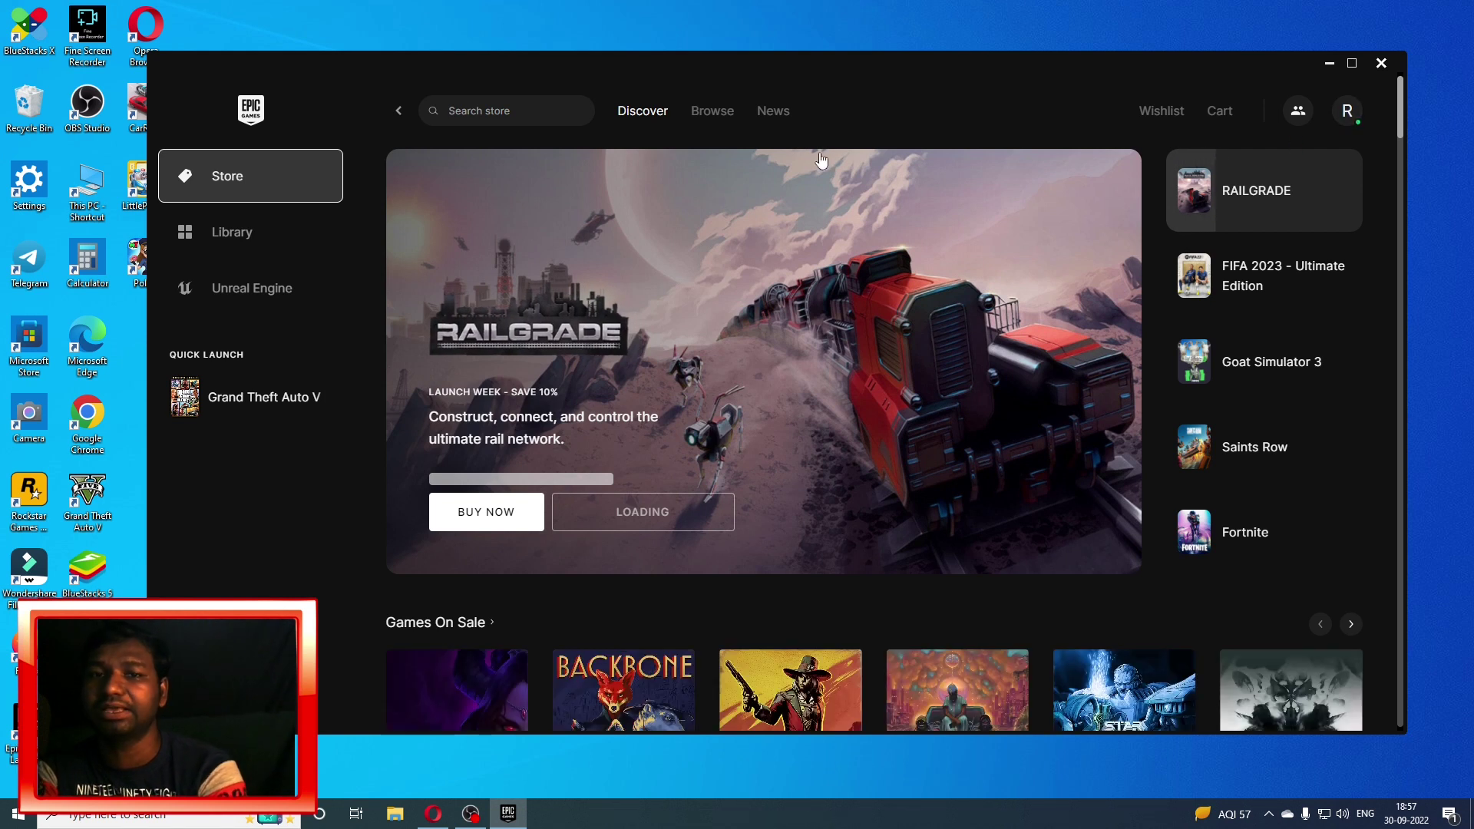
pyautogui.click(214, 240)
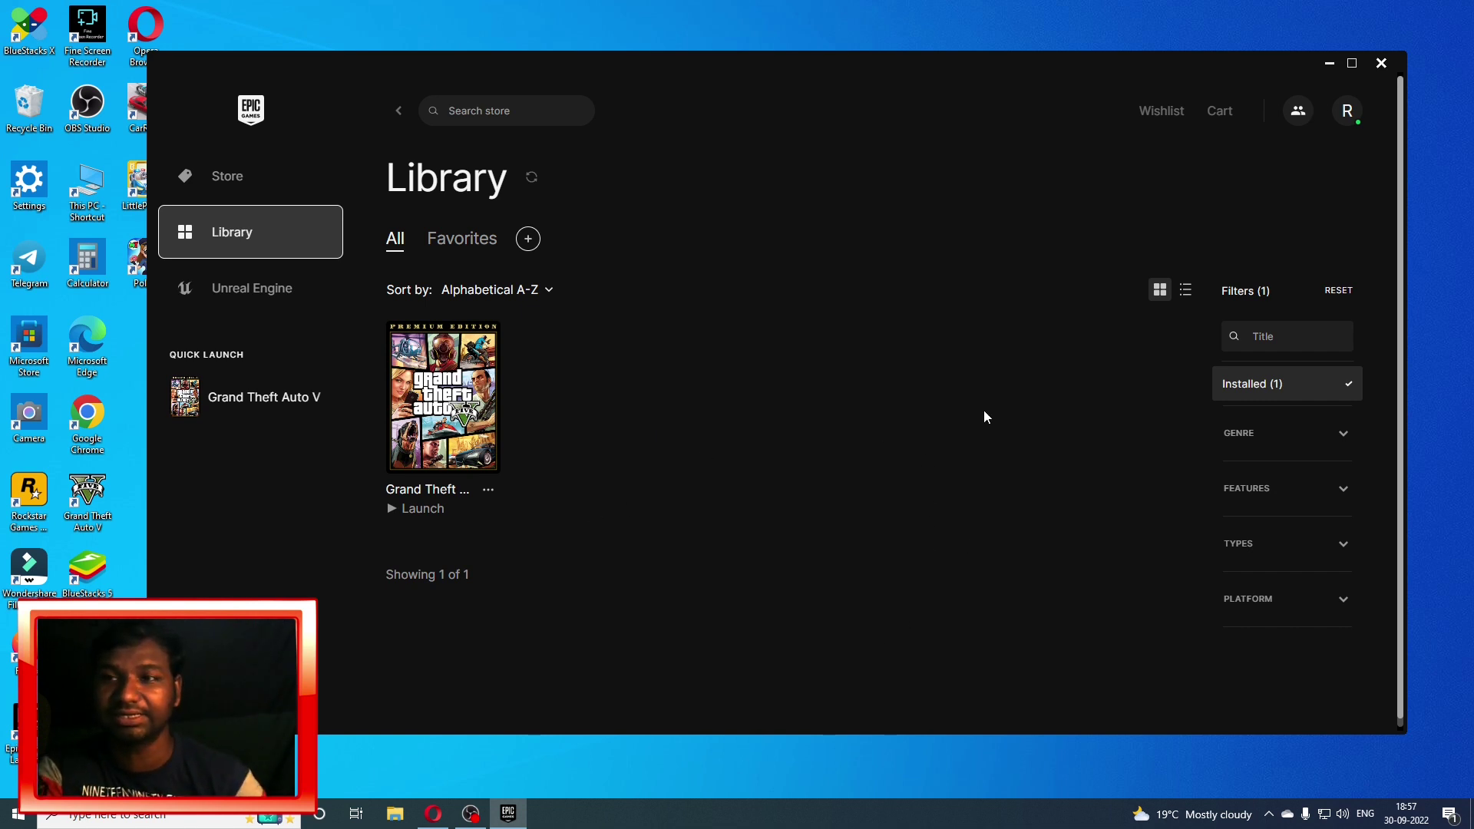
# - Open the signed-in profile's account page in the web browser and maximize the browser window
pyautogui.click(1349, 115)
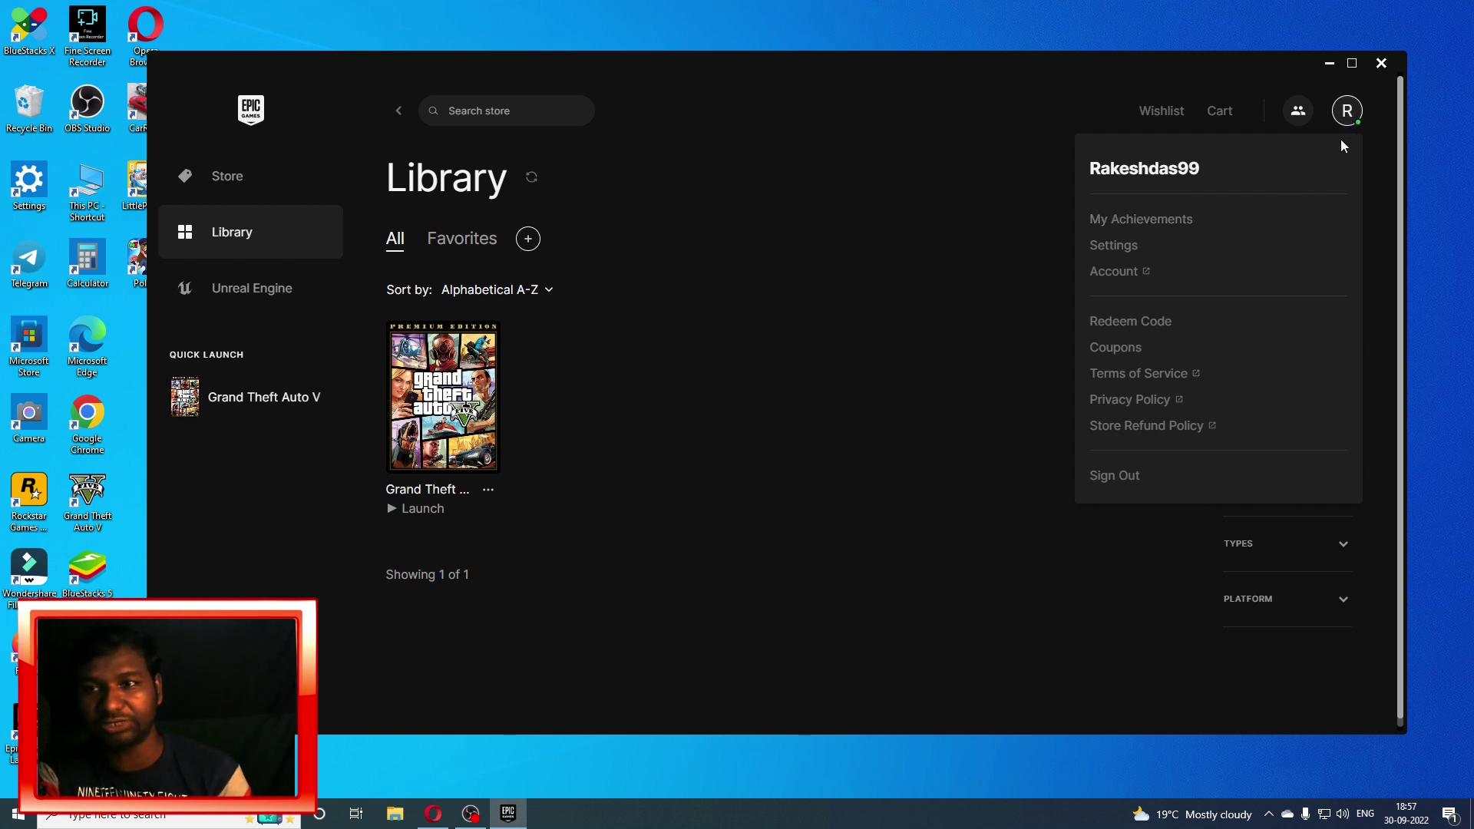
pyautogui.click(1345, 117)
pyautogui.click(1344, 117)
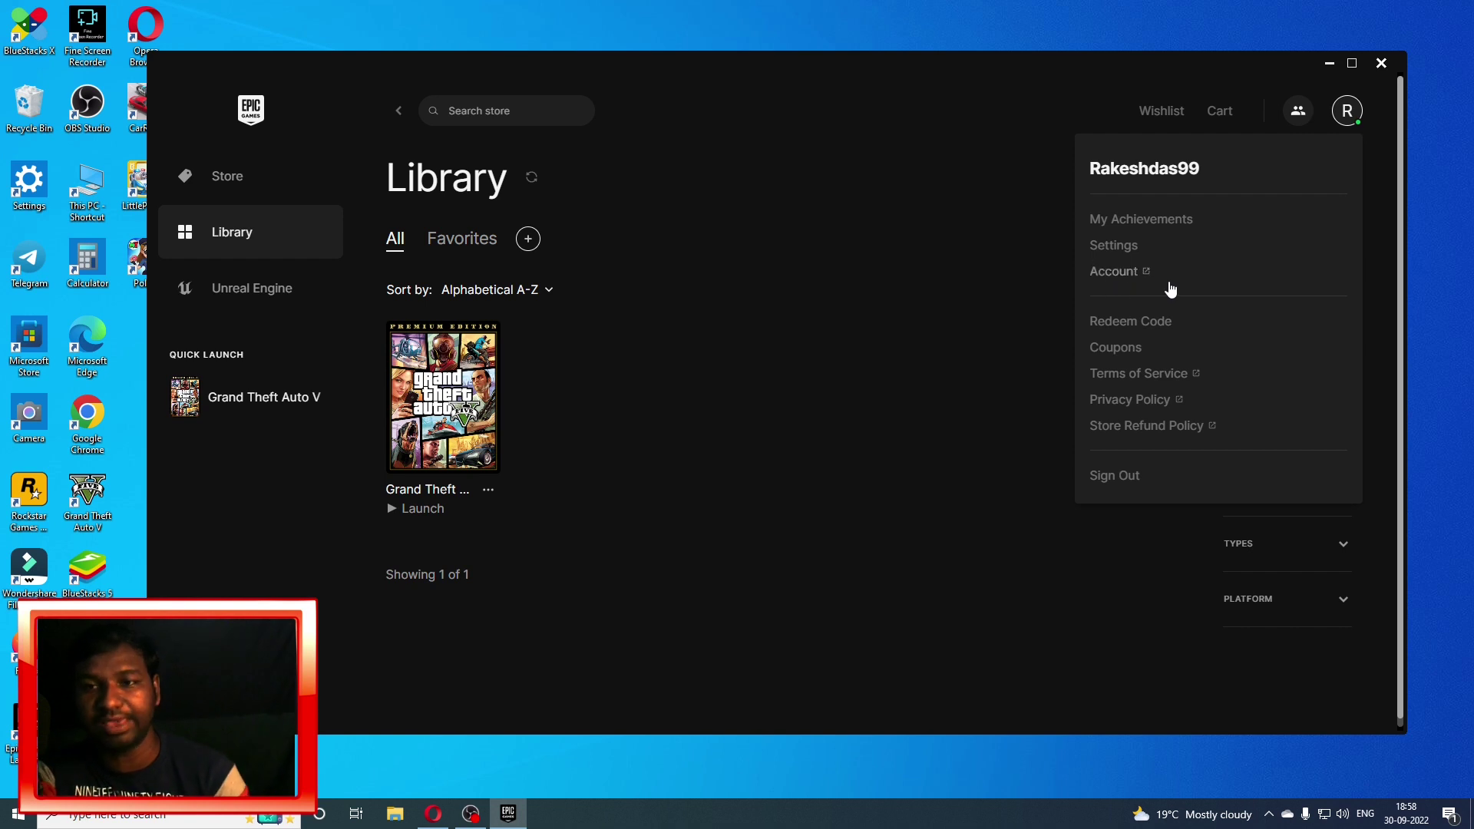
pyautogui.click(1112, 280)
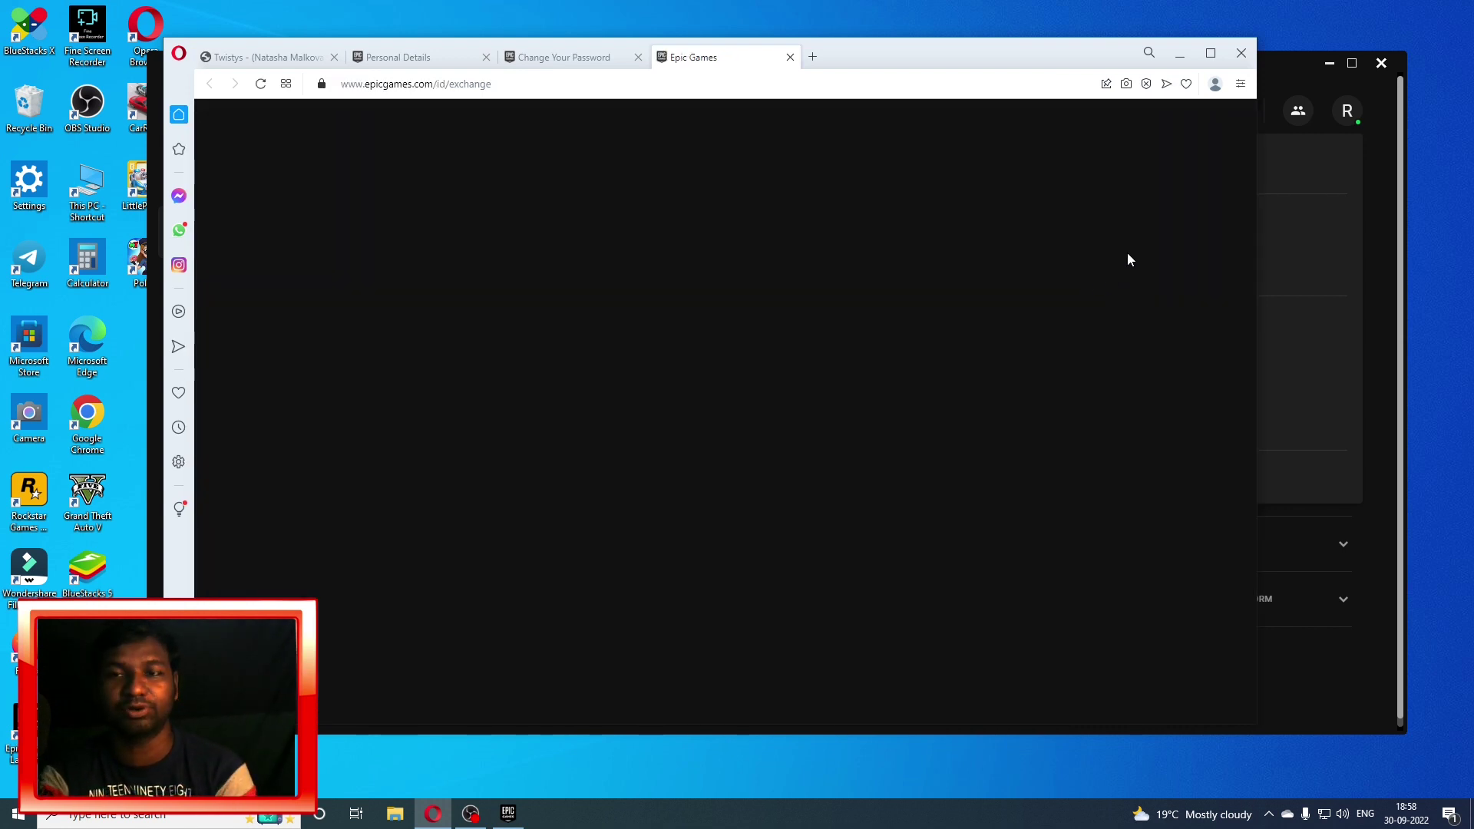
pyautogui.click(1211, 55)
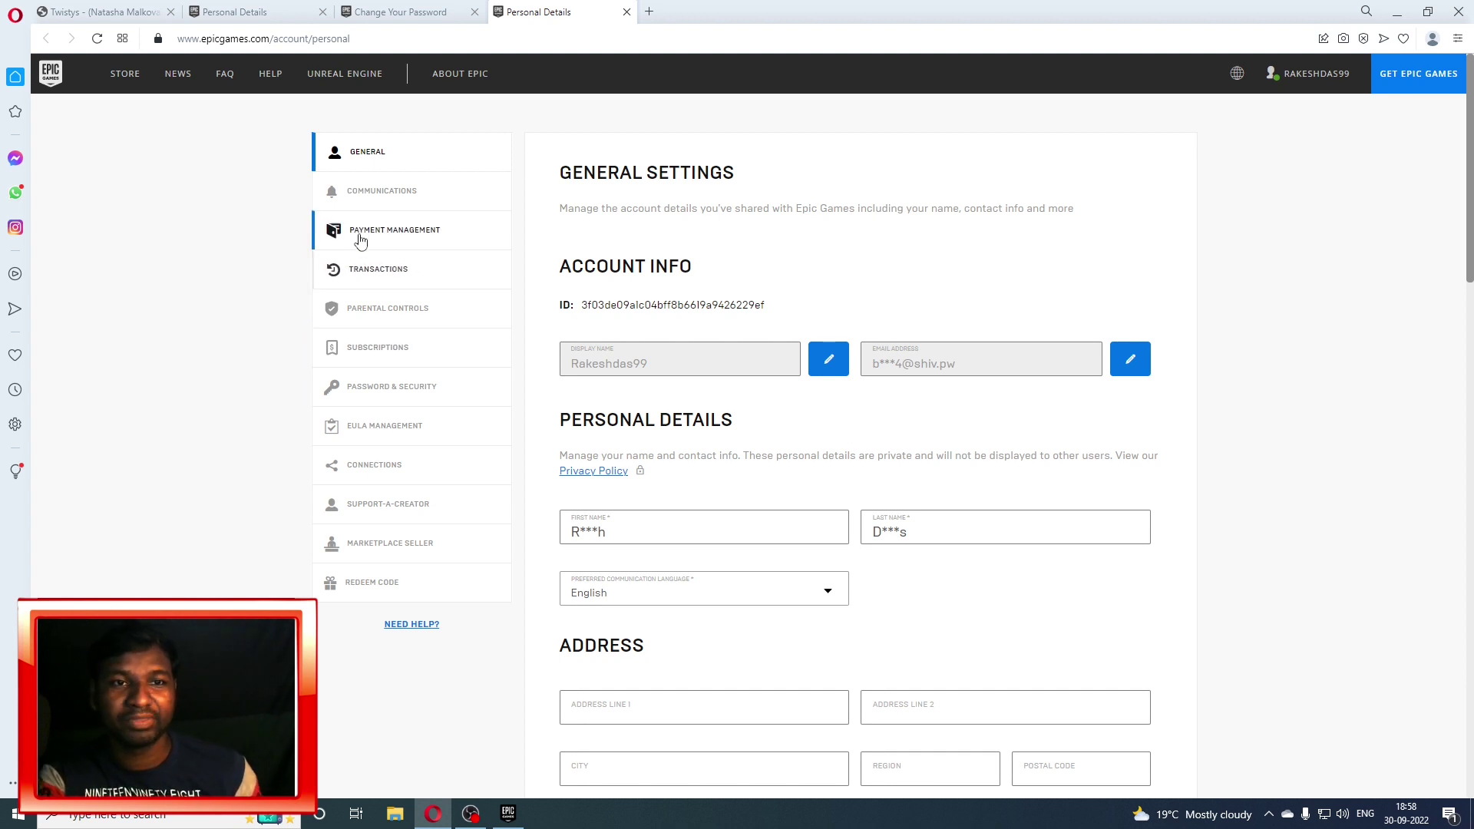
# - Open the Password & Security settings and examine the password change form, the sign-out option and the two-factor authentication methods
pyautogui.click(394, 397)
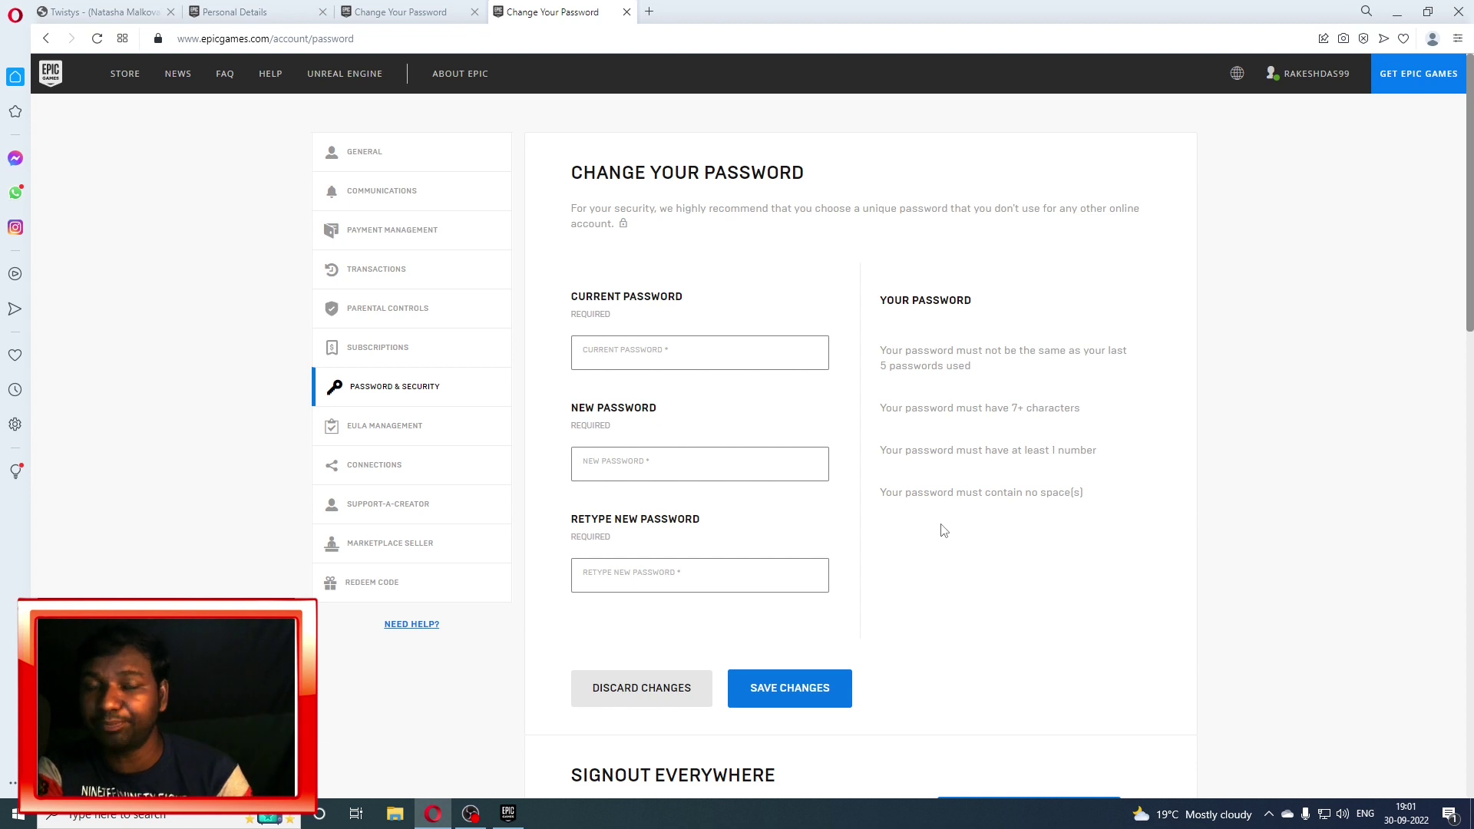
pyautogui.scroll(-3, 897, 522)
pyautogui.scroll(-3, 898, 522)
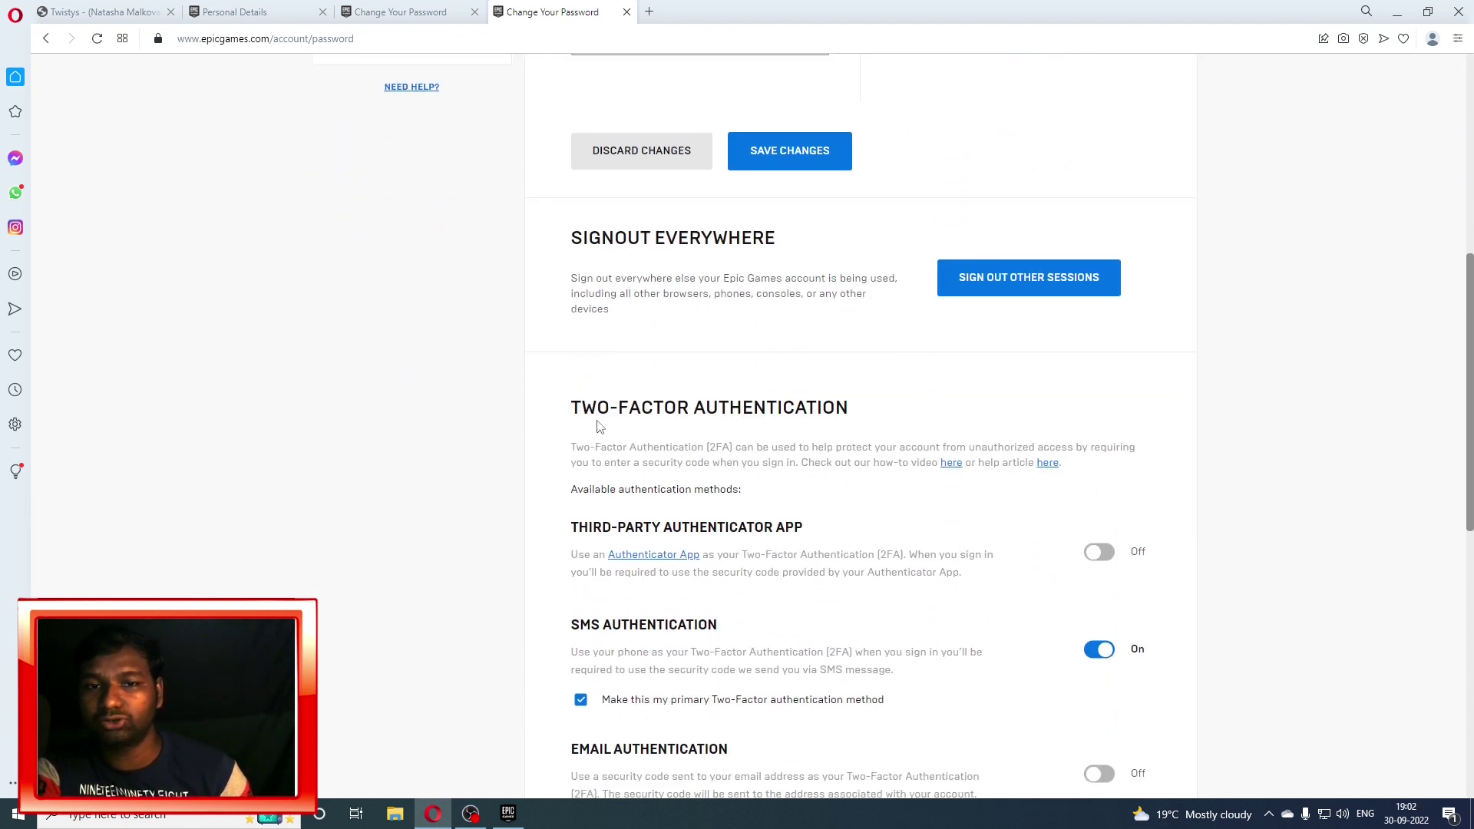
pyautogui.scroll(-1, 776, 460)
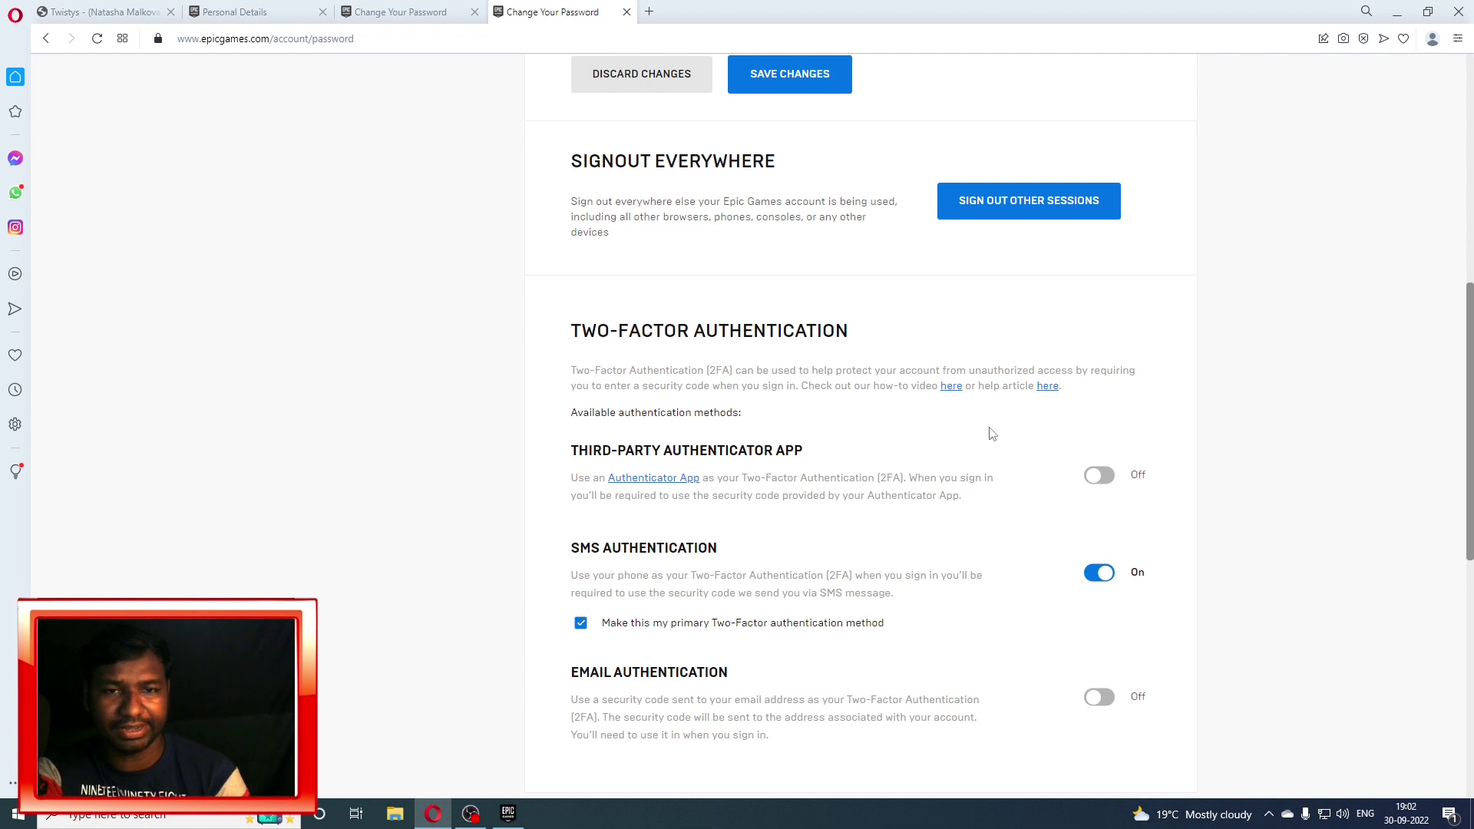
pyautogui.scroll(-1, 632, 614)
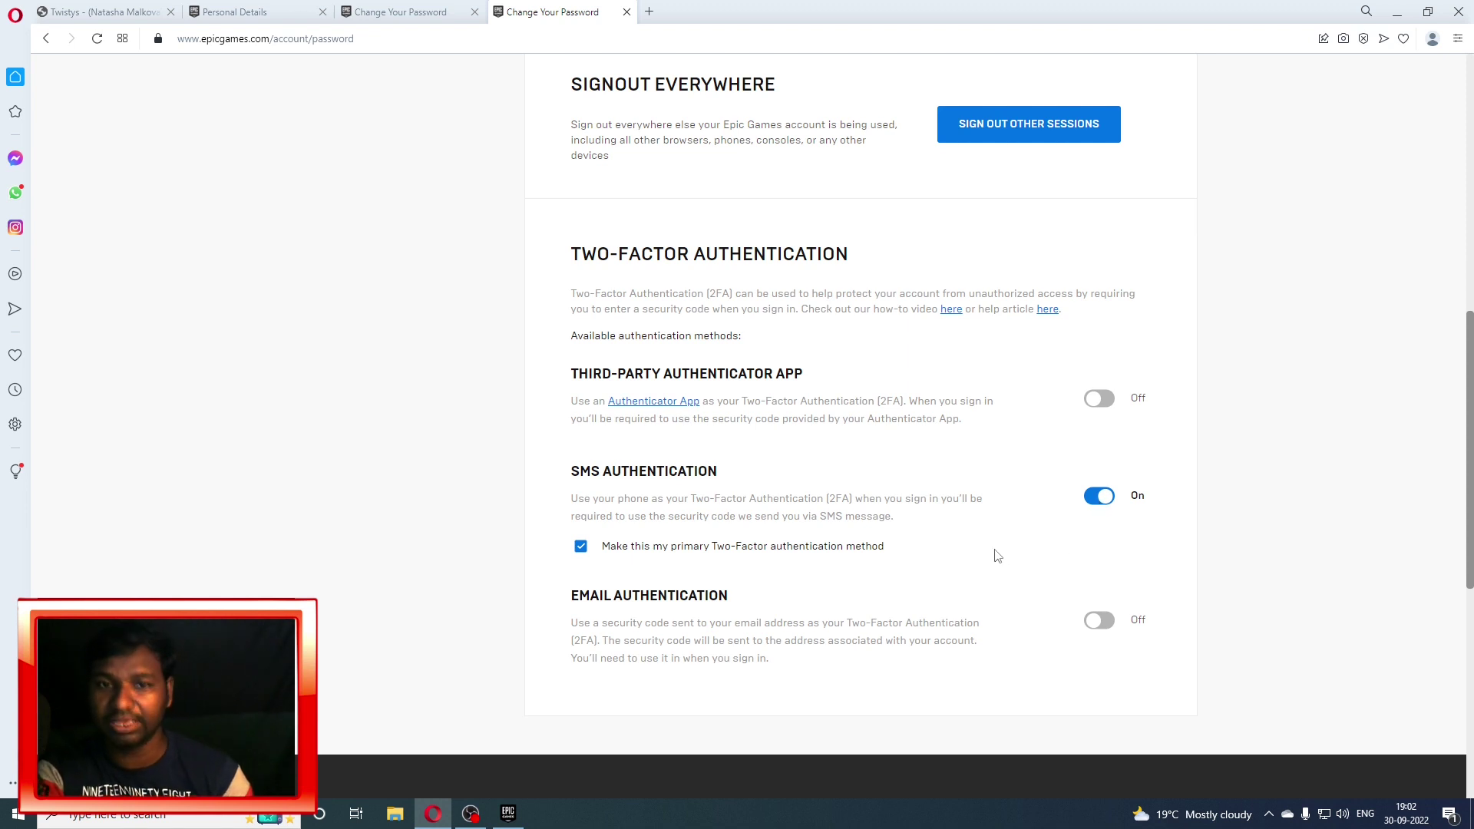
pyautogui.scroll(4, 919, 557)
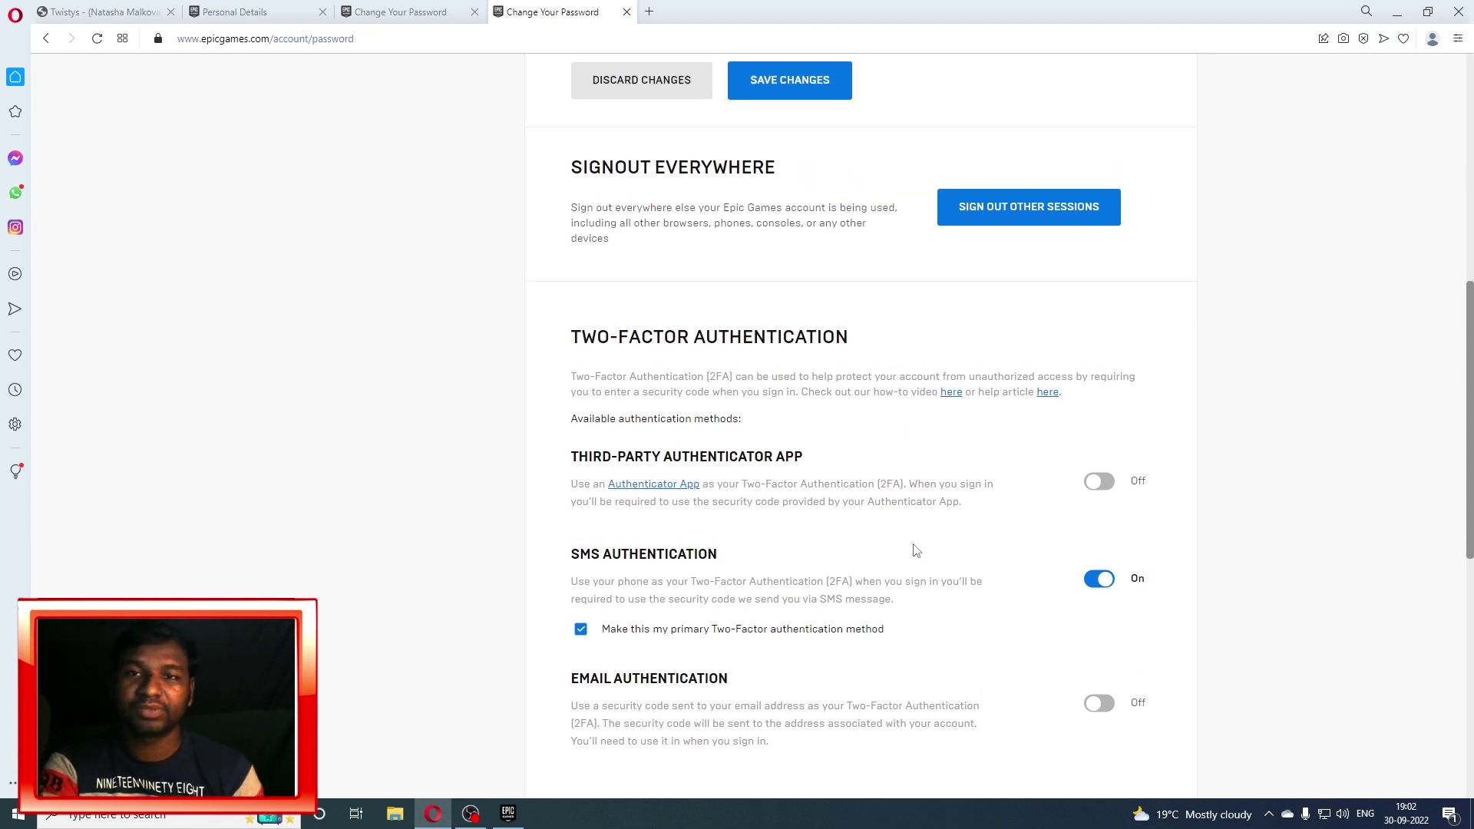
pyautogui.scroll(3, 990, 661)
pyautogui.scroll(-7, 983, 629)
pyautogui.scroll(2, 1017, 484)
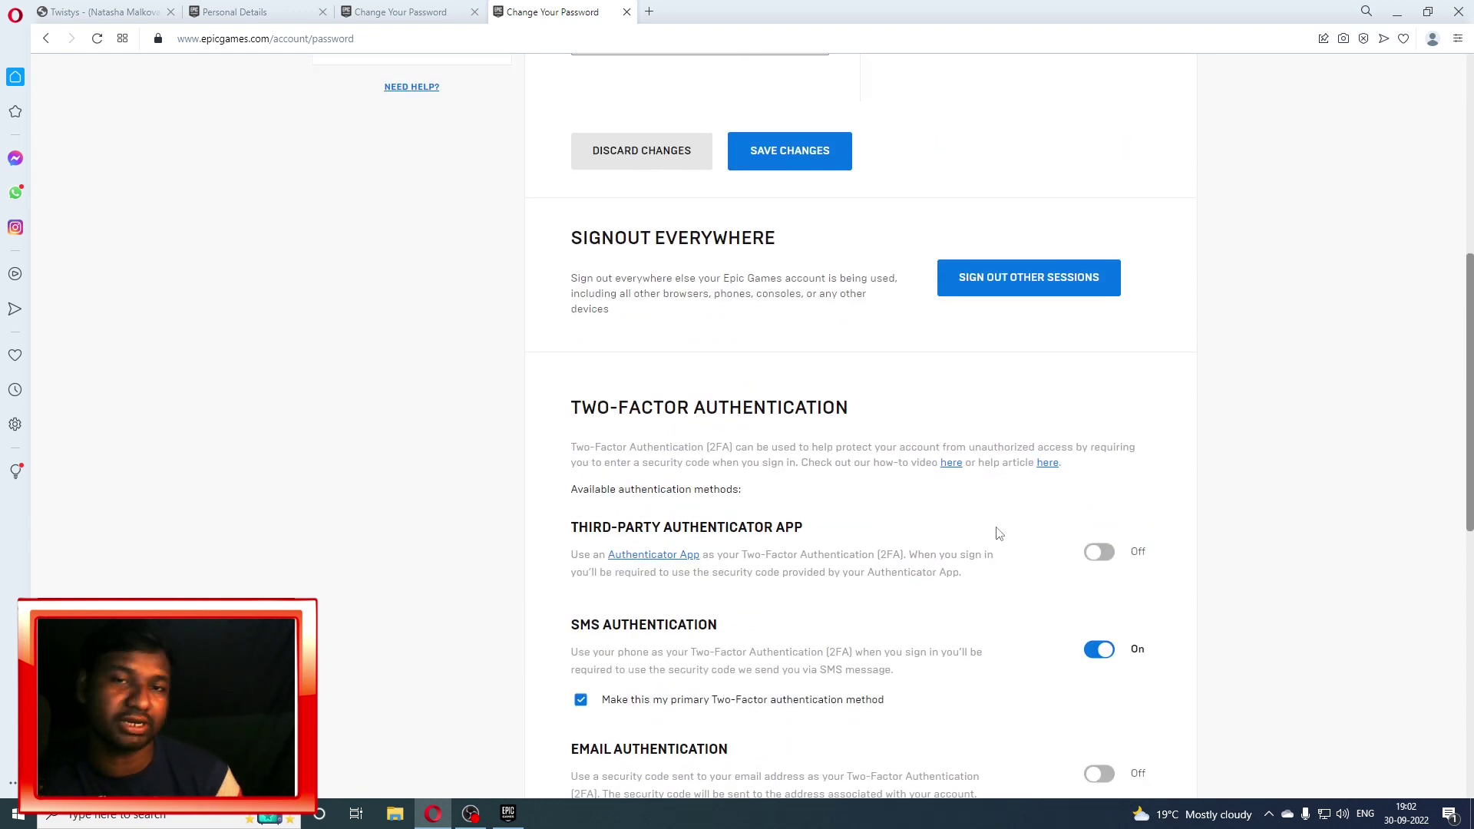
pyautogui.scroll(3, 1002, 559)
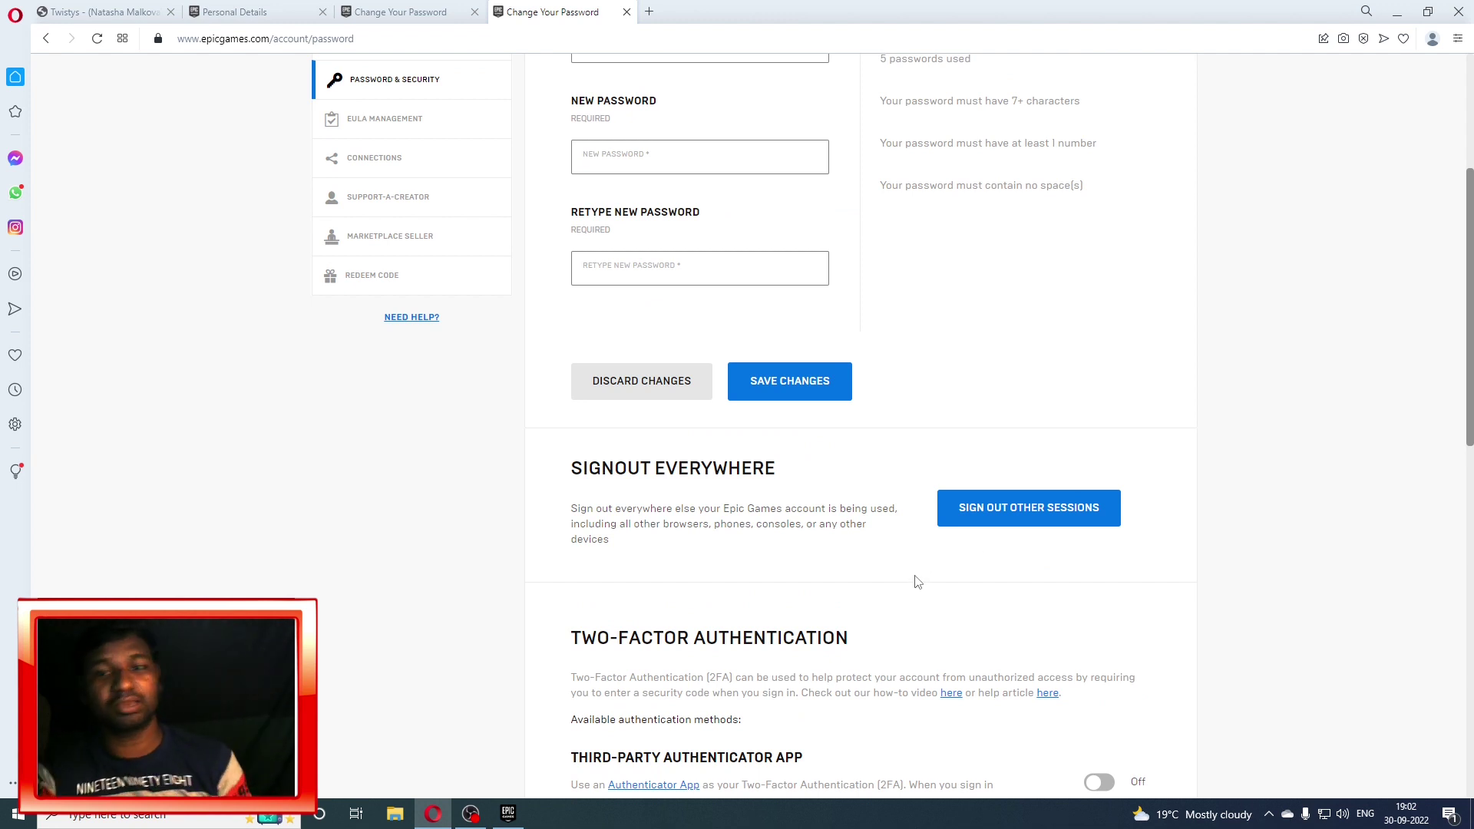
pyautogui.scroll(-3, 937, 572)
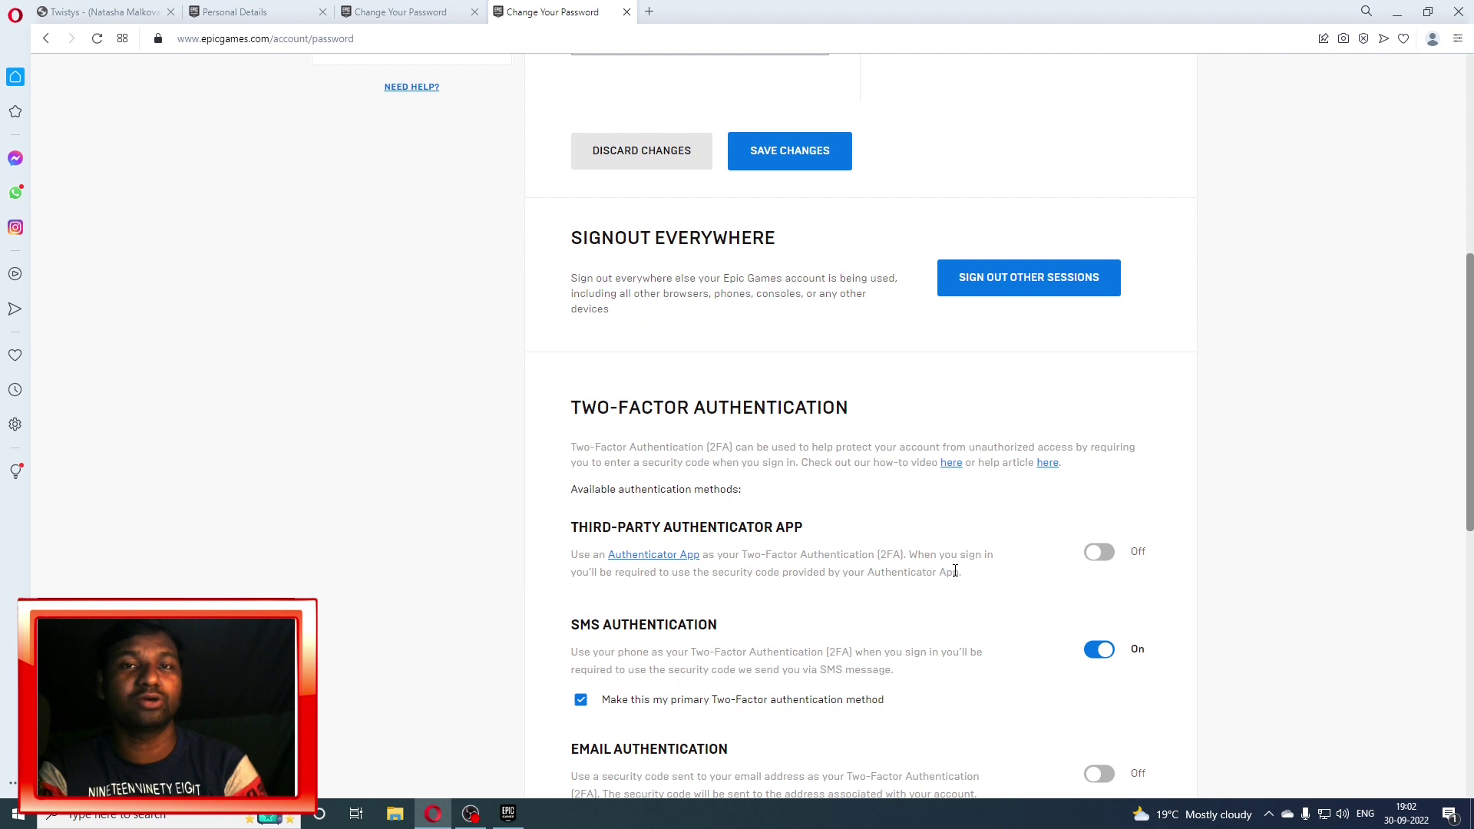
pyautogui.scroll(-2, 916, 675)
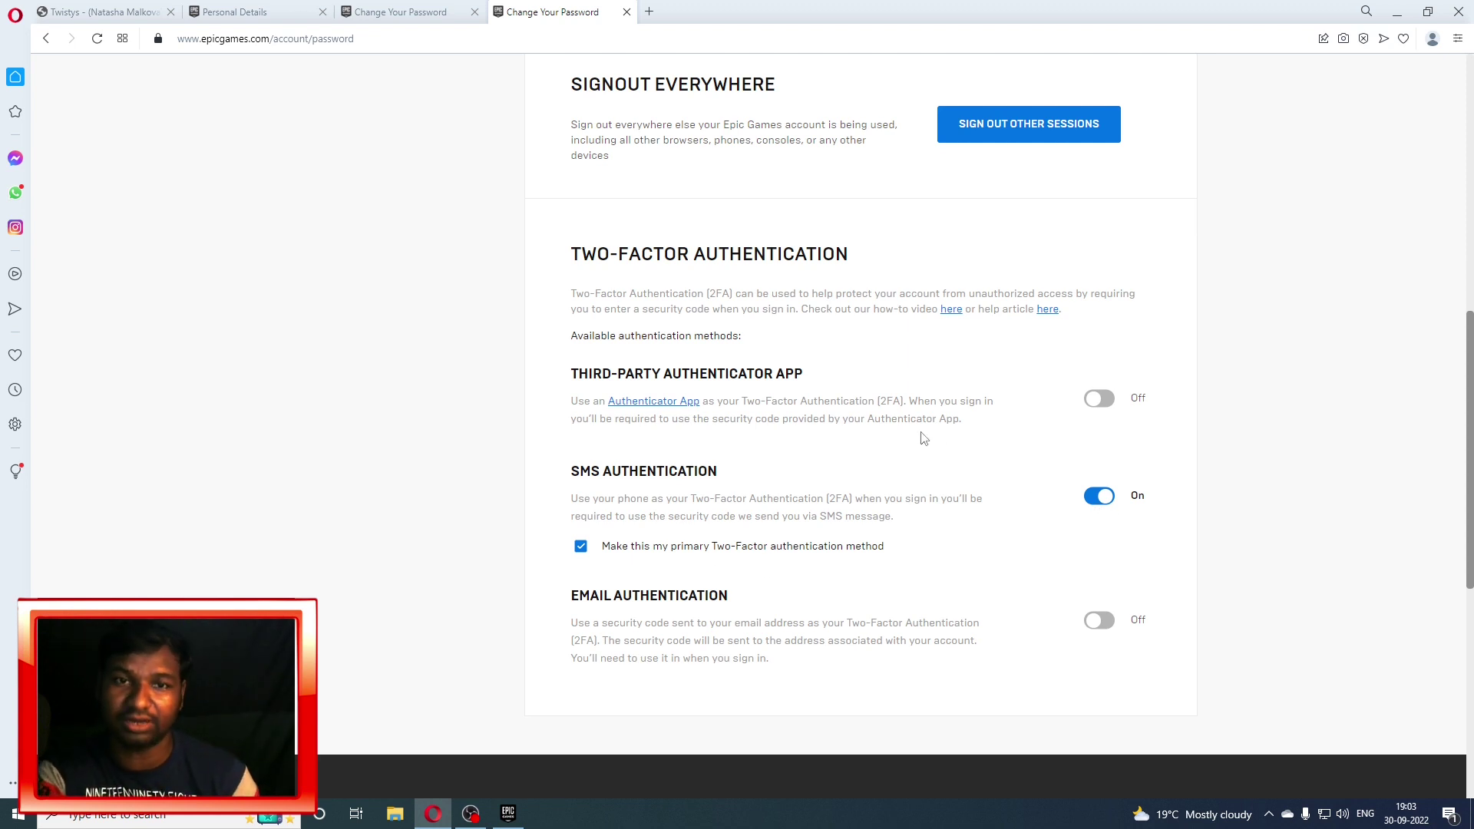
pyautogui.scroll(9, 924, 438)
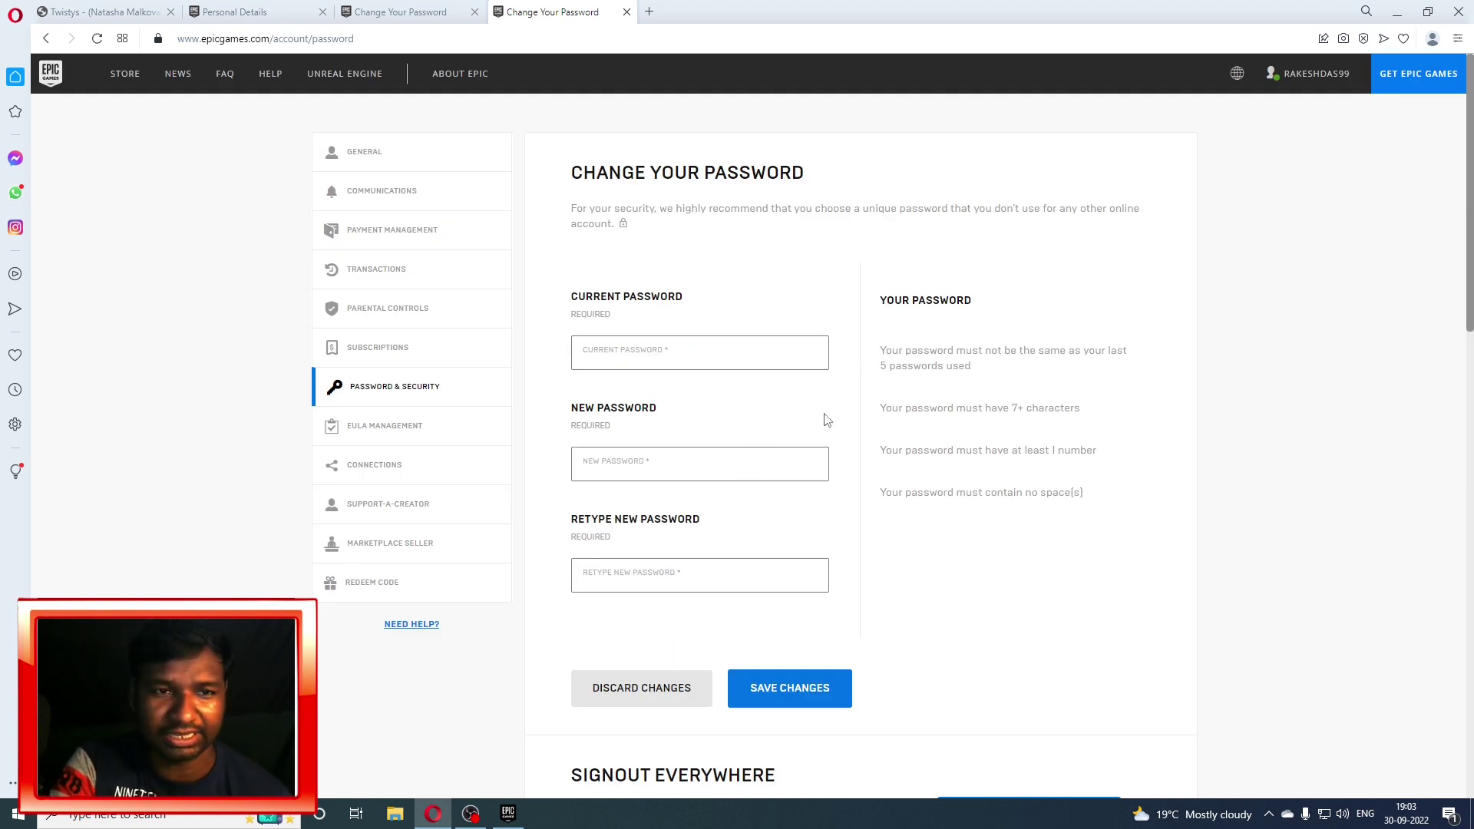
# - Open the General account settings and review the account info, personal details, address and company sections
pyautogui.moveTo(1329, 115)
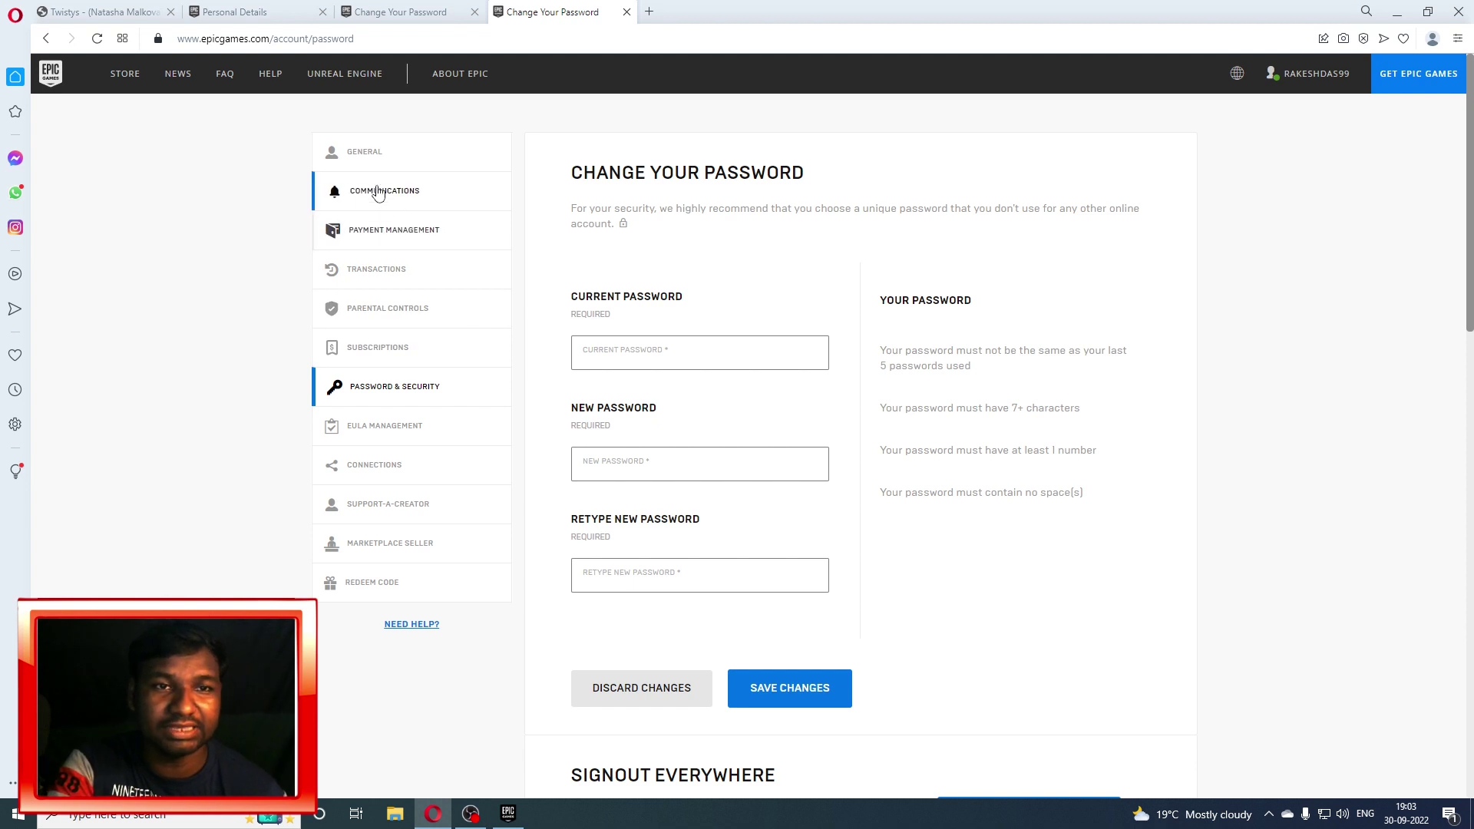
pyautogui.click(369, 157)
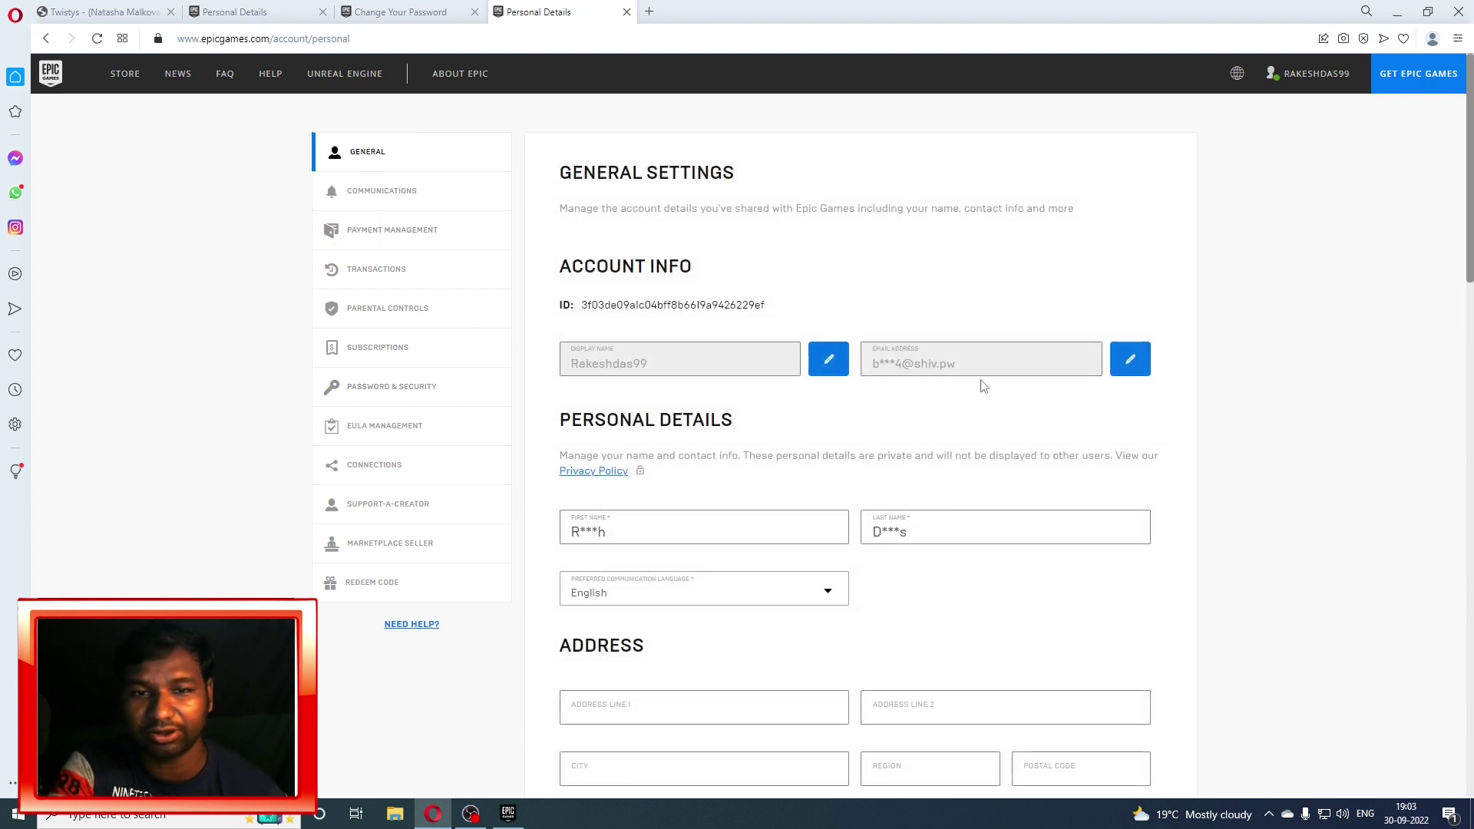
pyautogui.scroll(-1, 979, 382)
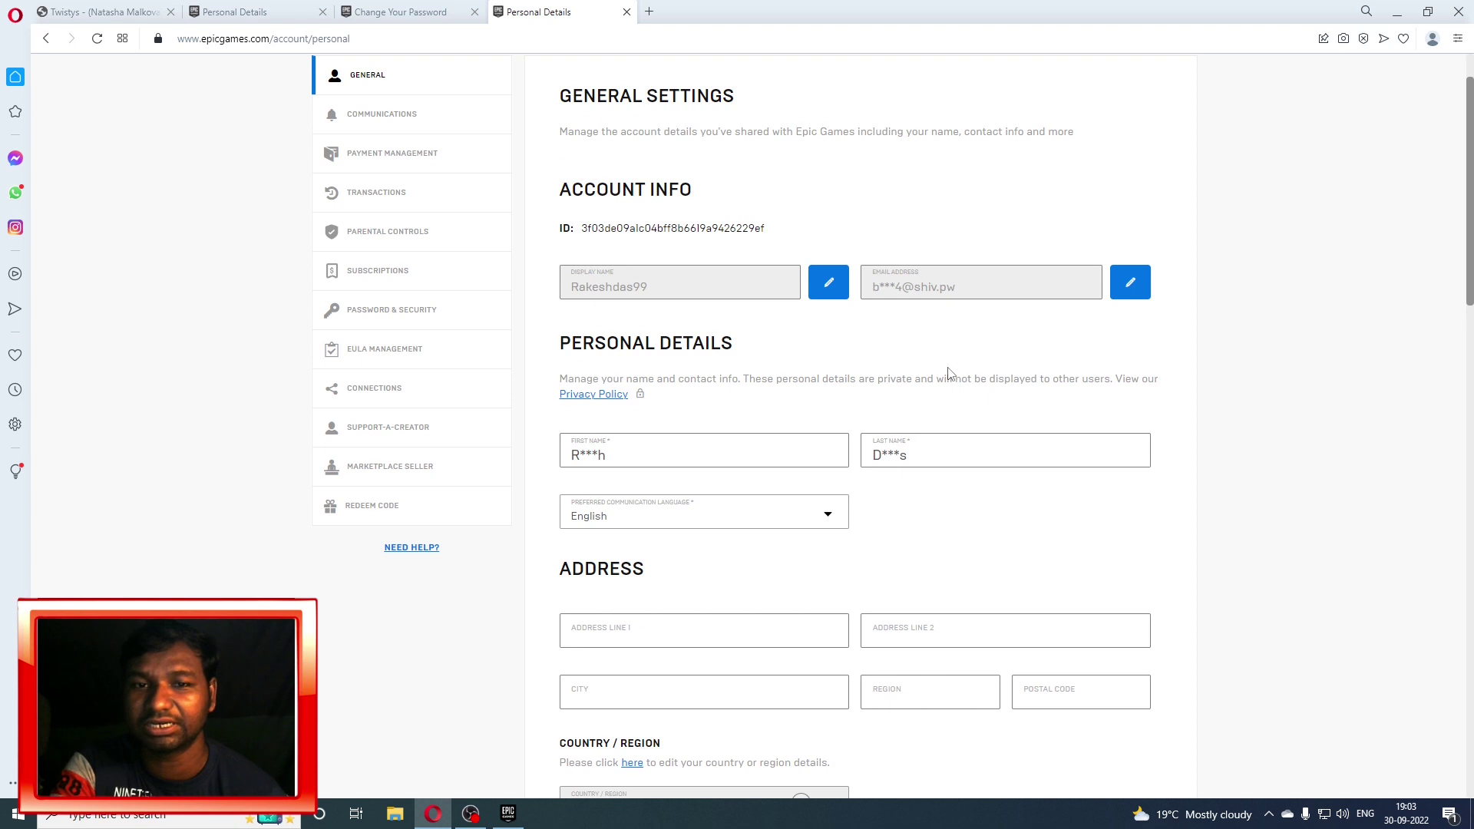
pyautogui.scroll(-2, 952, 378)
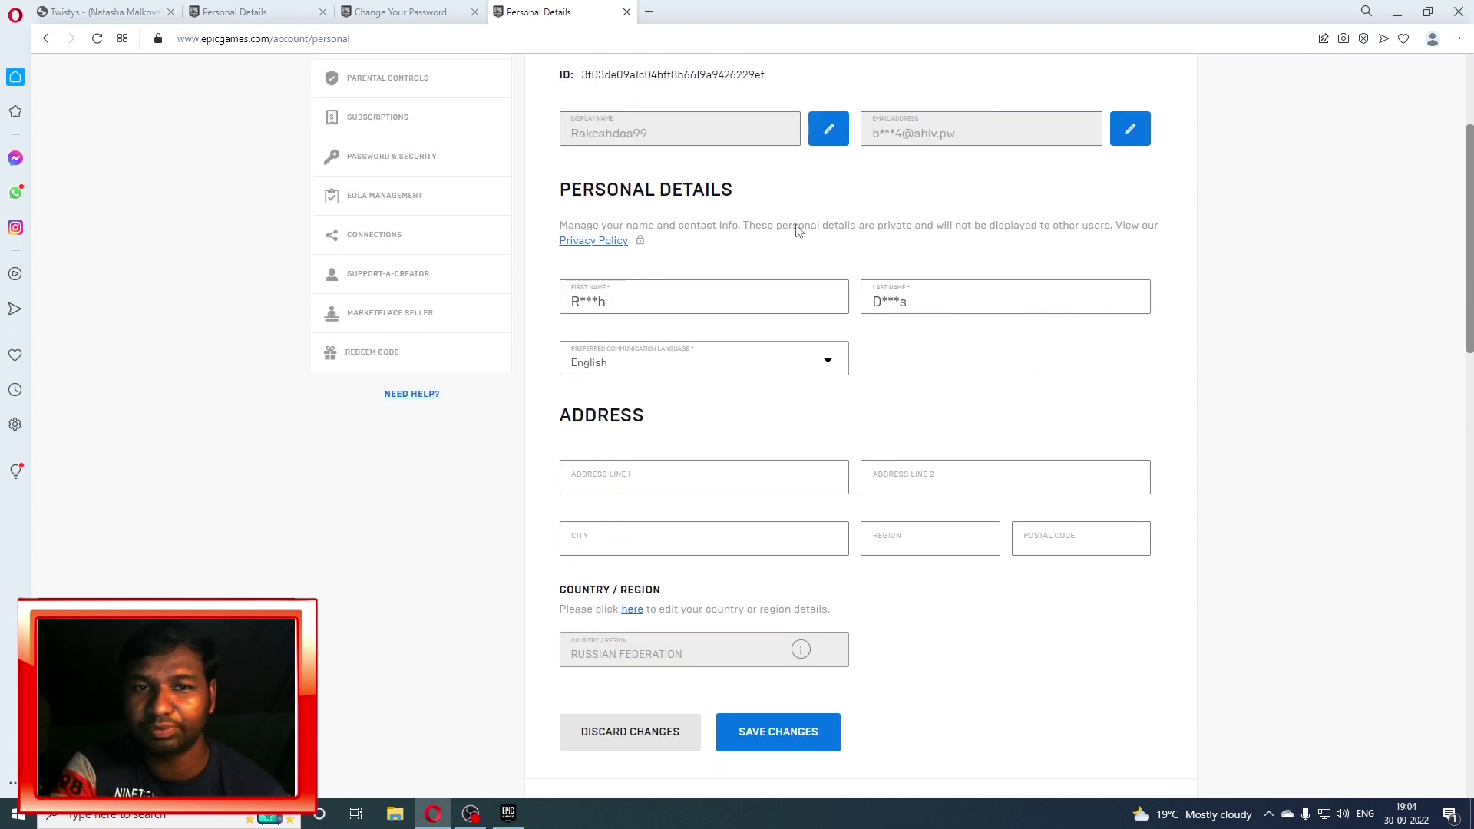
pyautogui.scroll(-1, 708, 400)
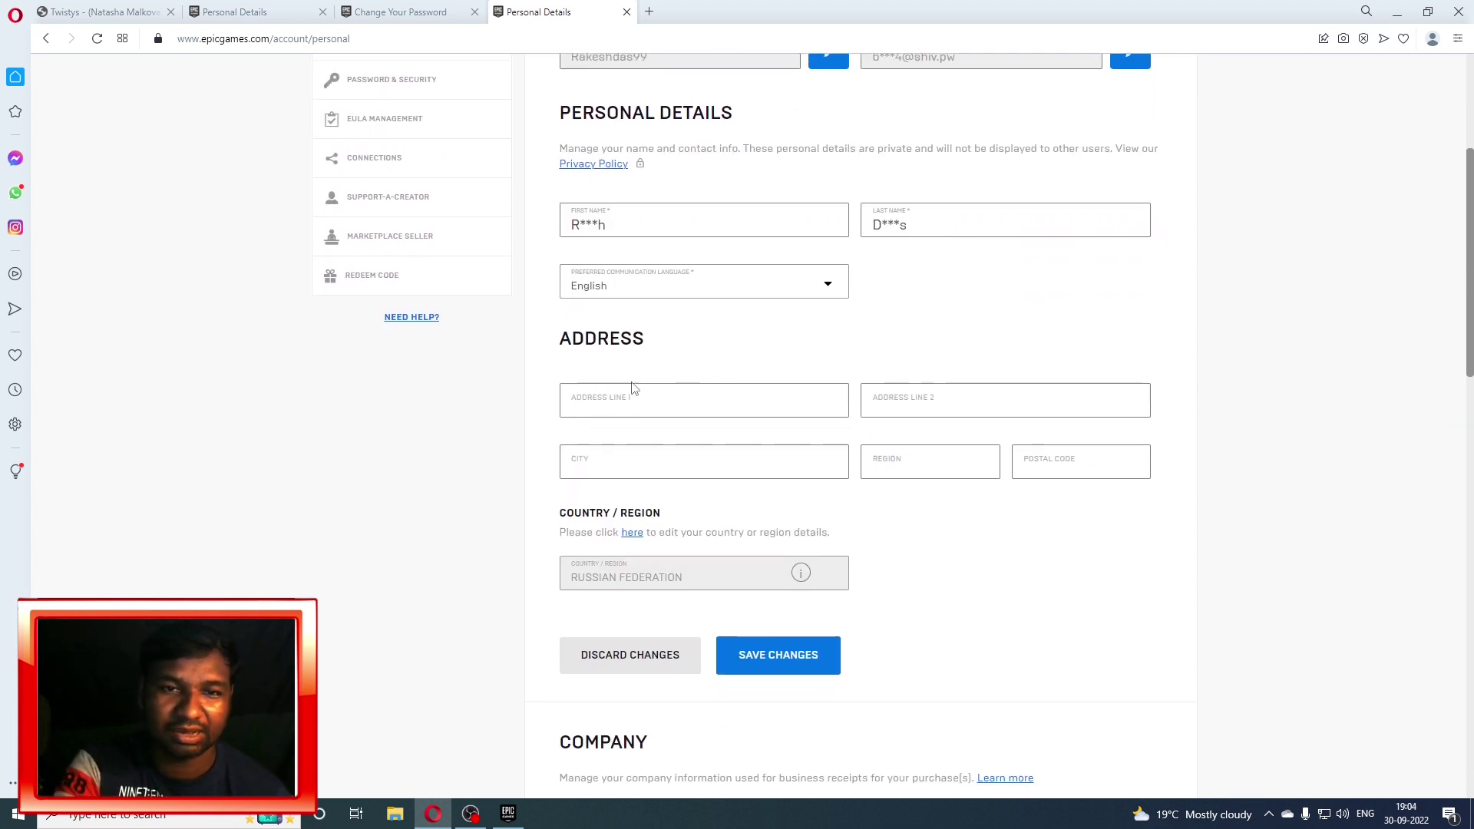
pyautogui.scroll(-2, 931, 461)
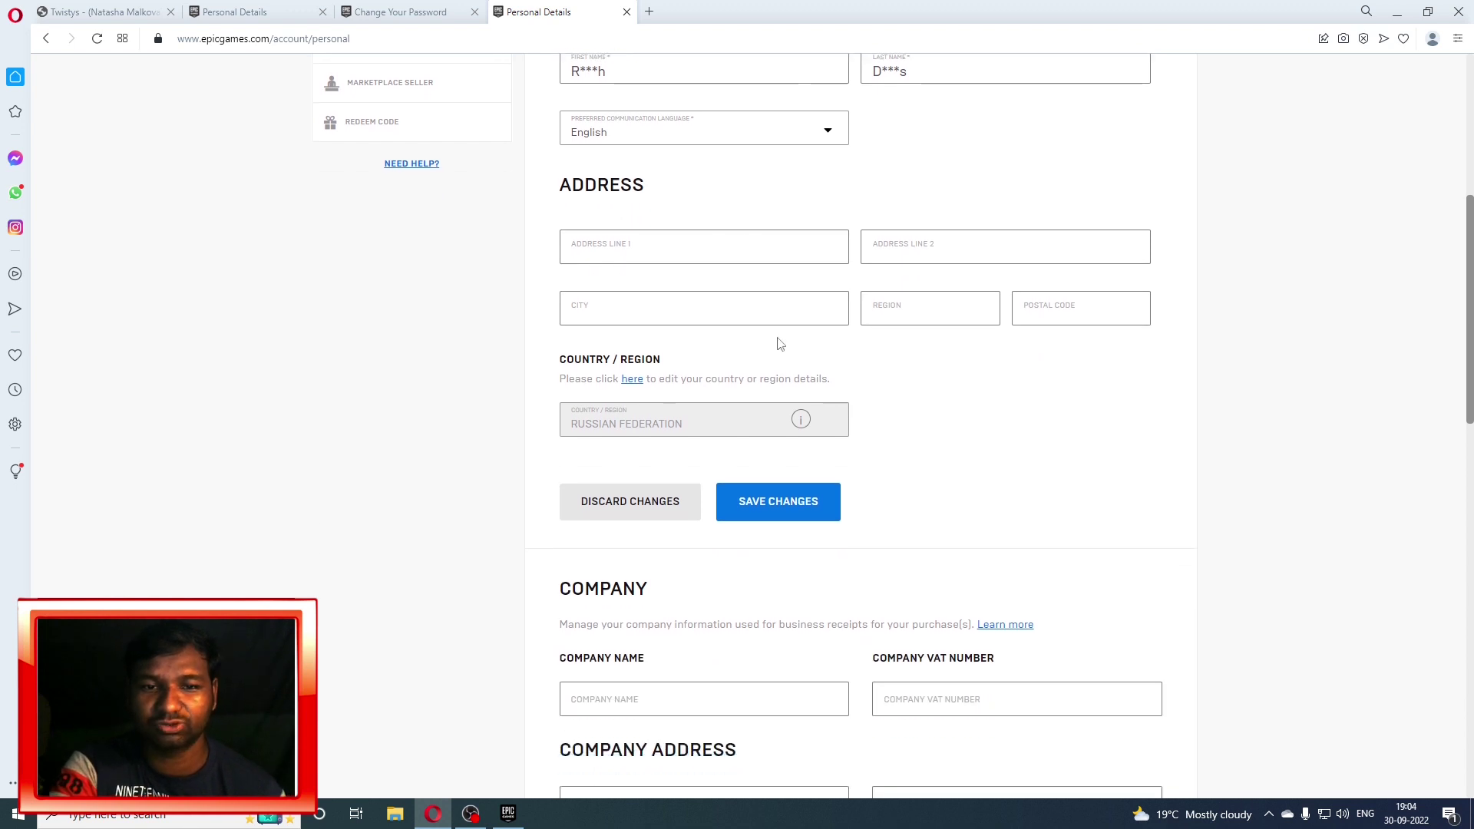
pyautogui.scroll(-3, 934, 359)
pyautogui.scroll(9, 942, 356)
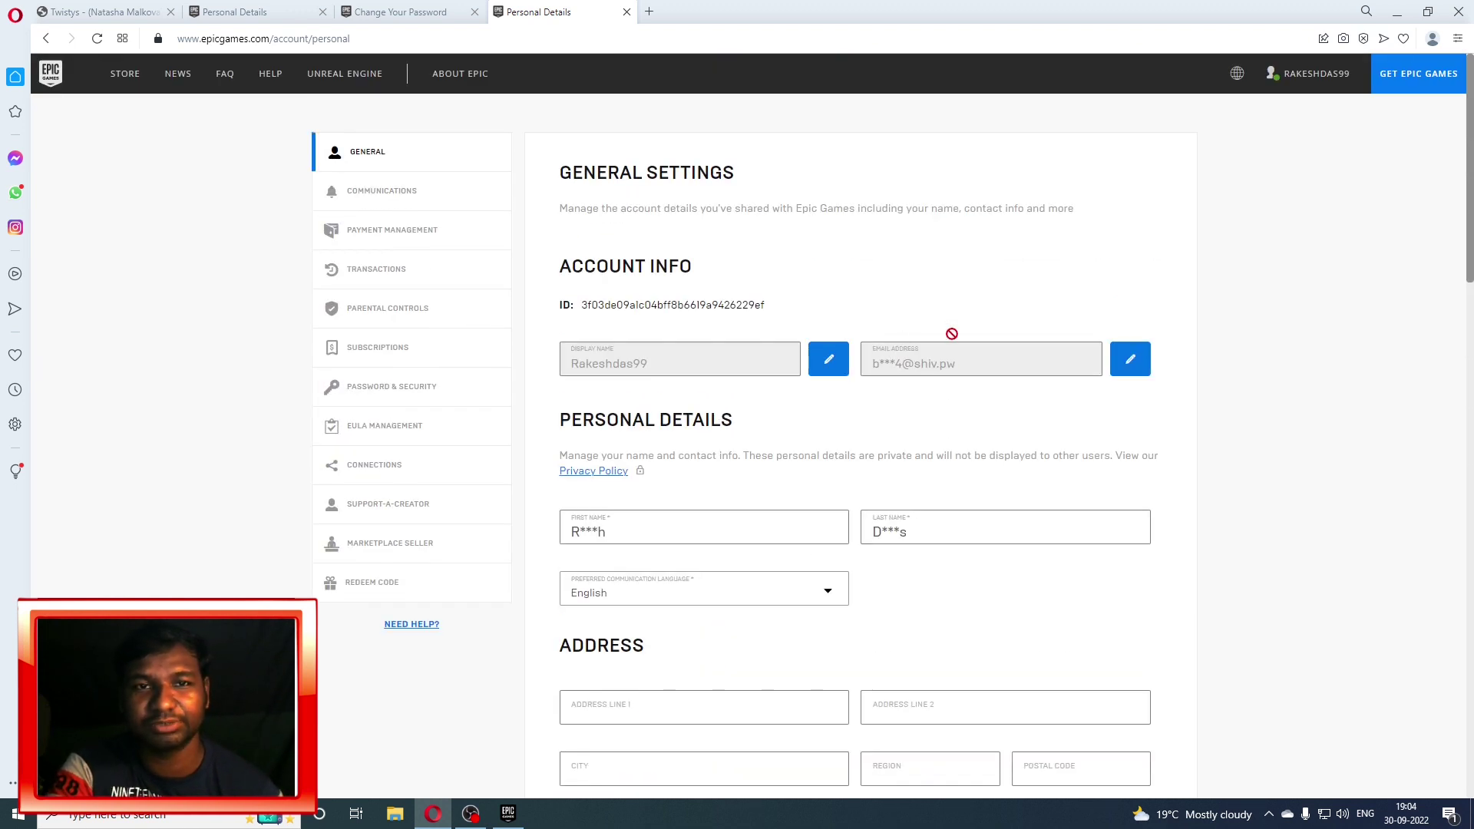
# - Quit the Opera browser and dismiss the open profile menu in the Epic Games Launcher
pyautogui.hotkey('alt', 'Left')
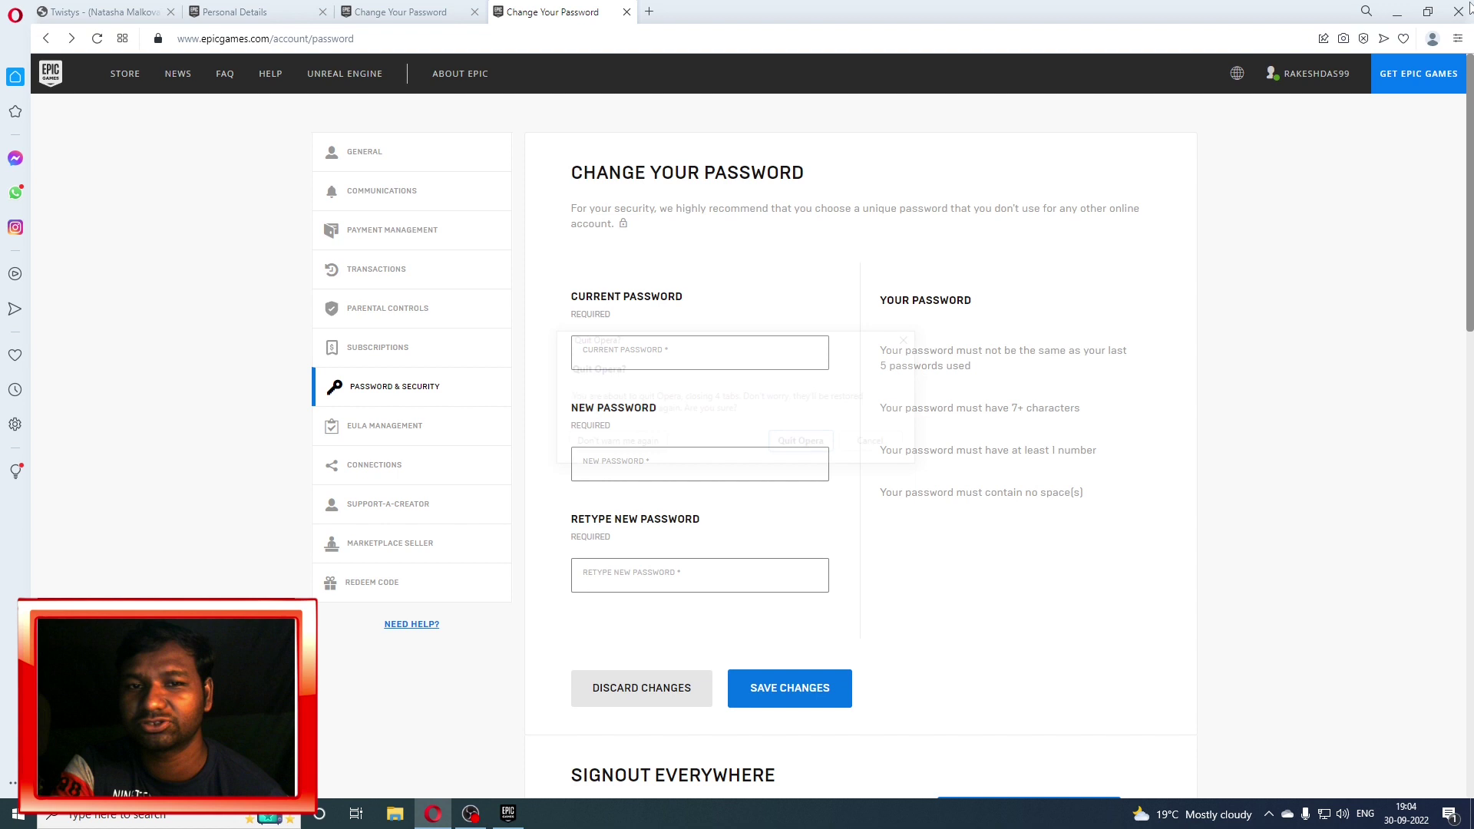
pyautogui.hotkey('alt', 'F4')
pyautogui.click(803, 447)
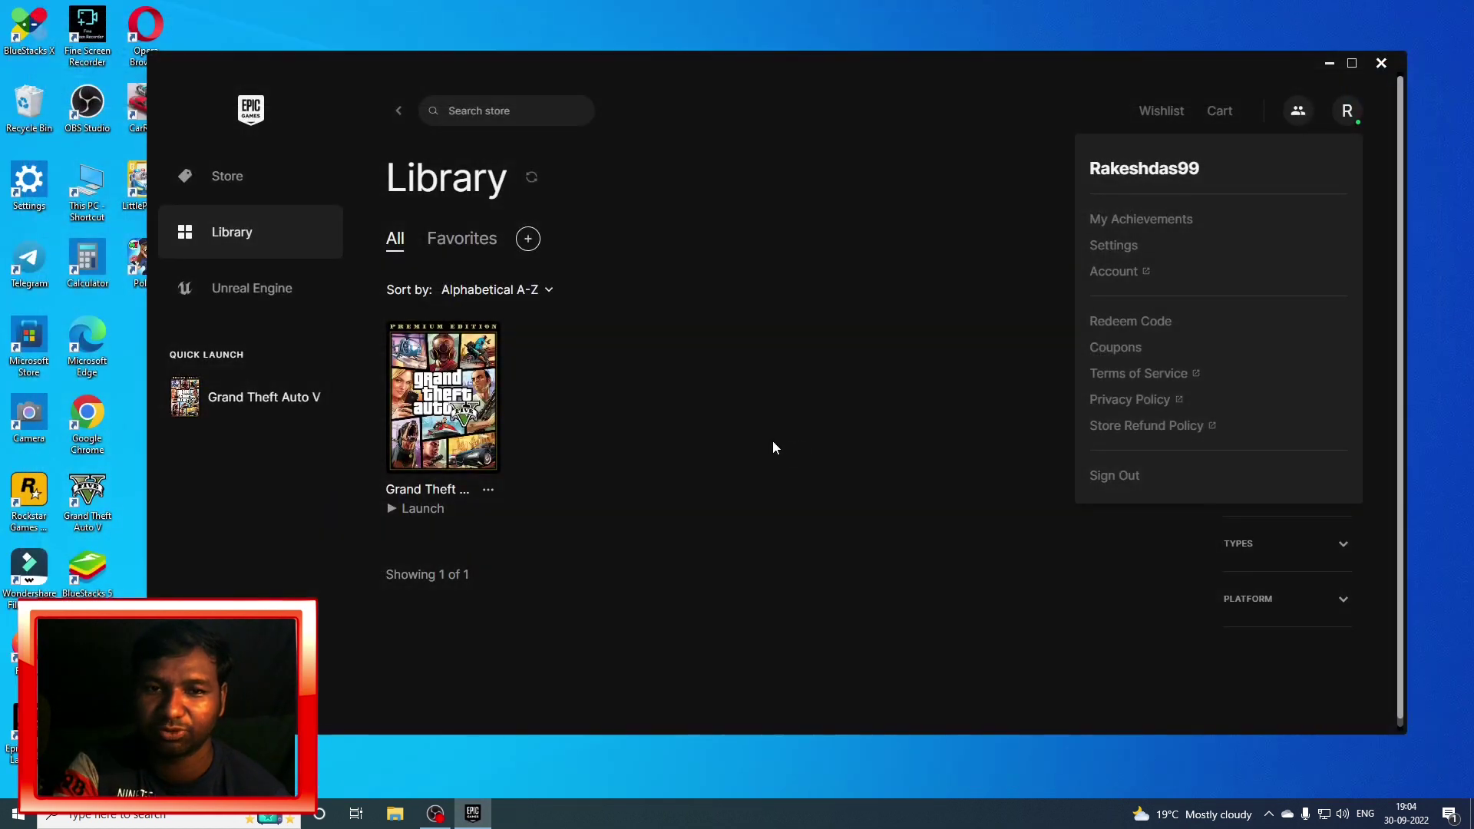
pyautogui.click(929, 398)
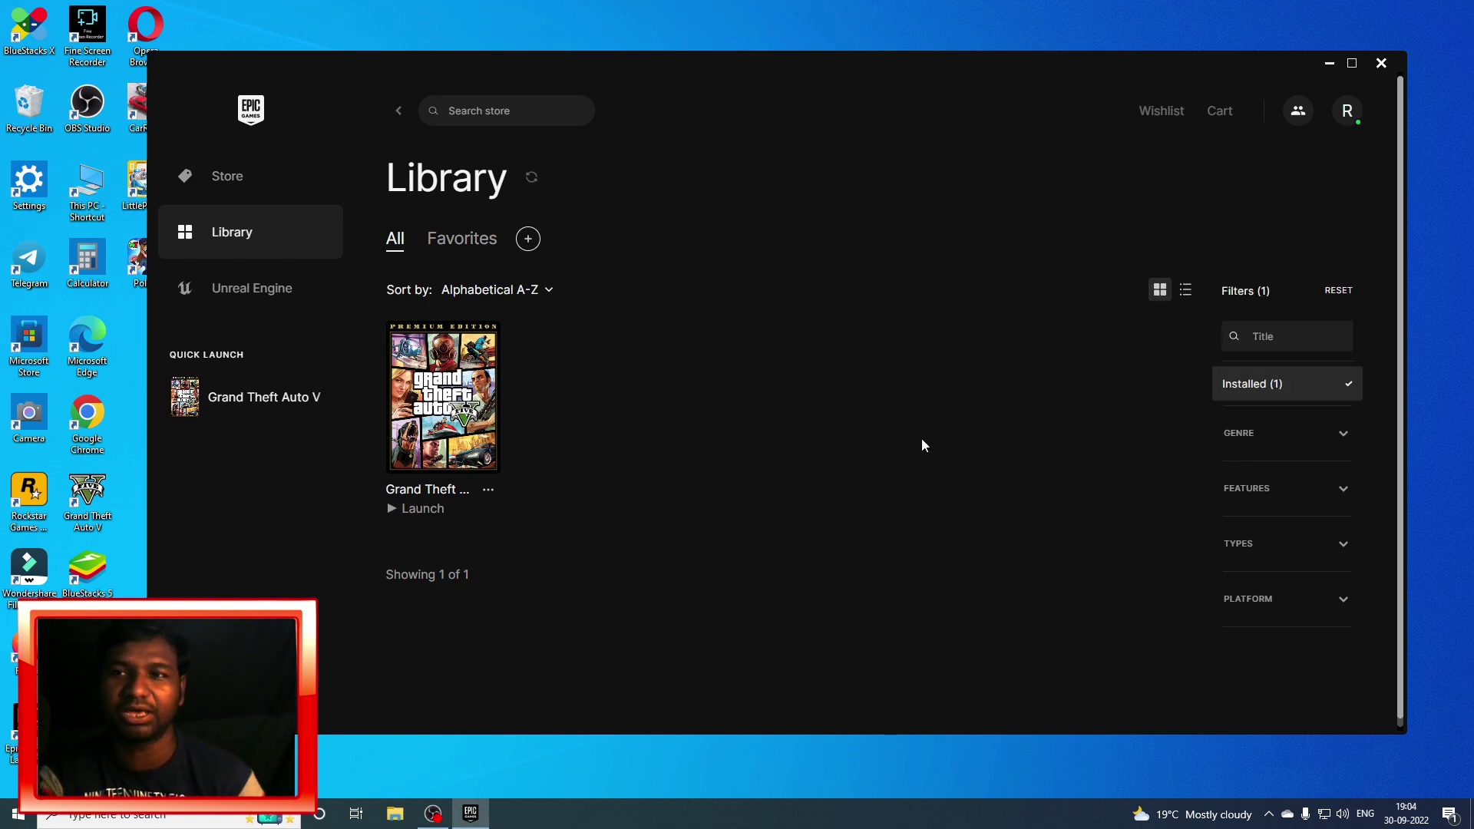